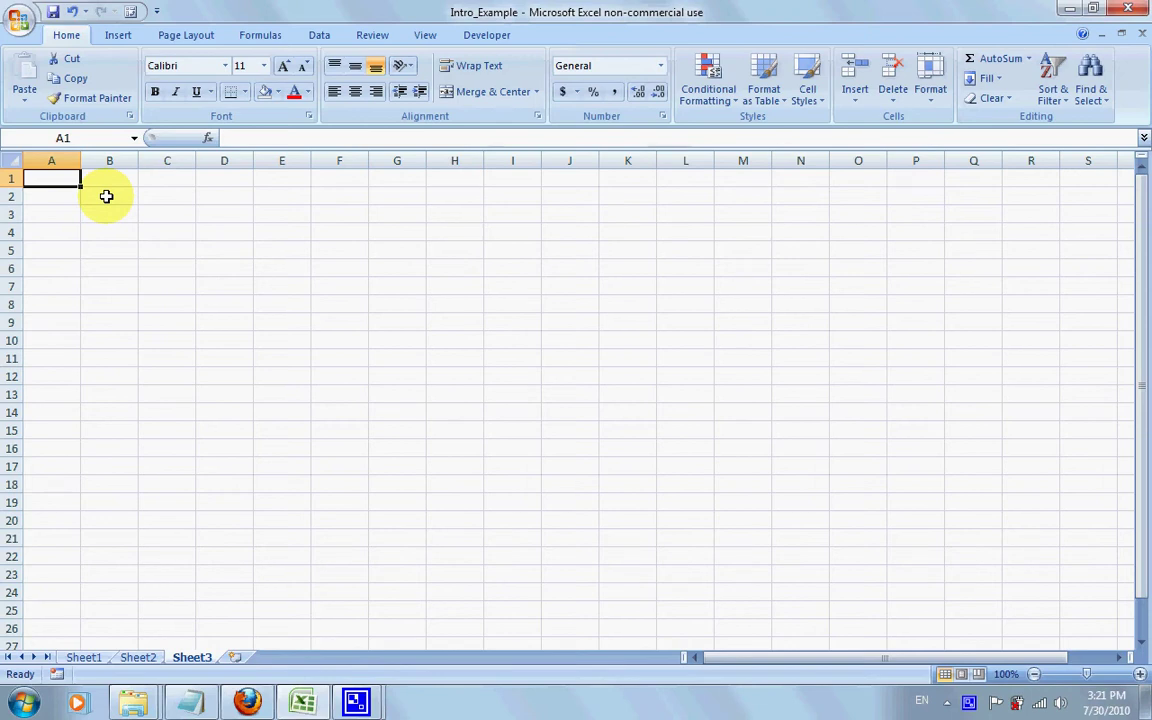
# Enter Monday in cell A1 and Tuesday in cell A2.
pyautogui.write('Mon')
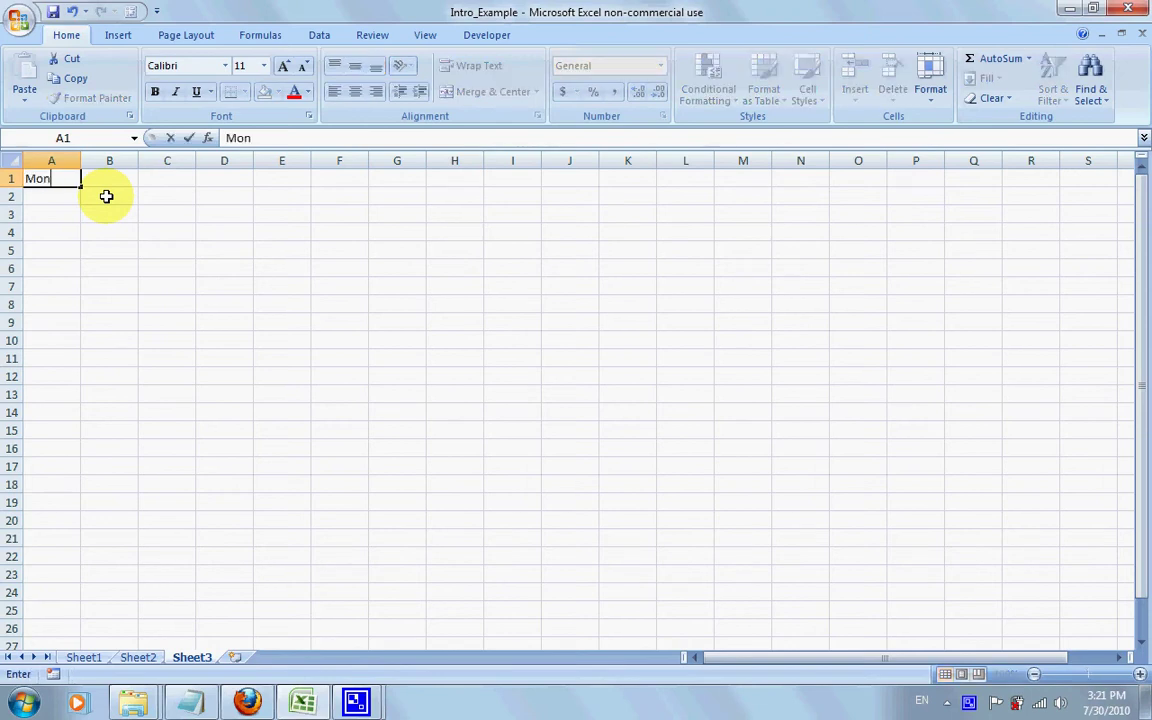
pyautogui.write('days')
pyautogui.press('BackSpace')
pyautogui.press('Return')
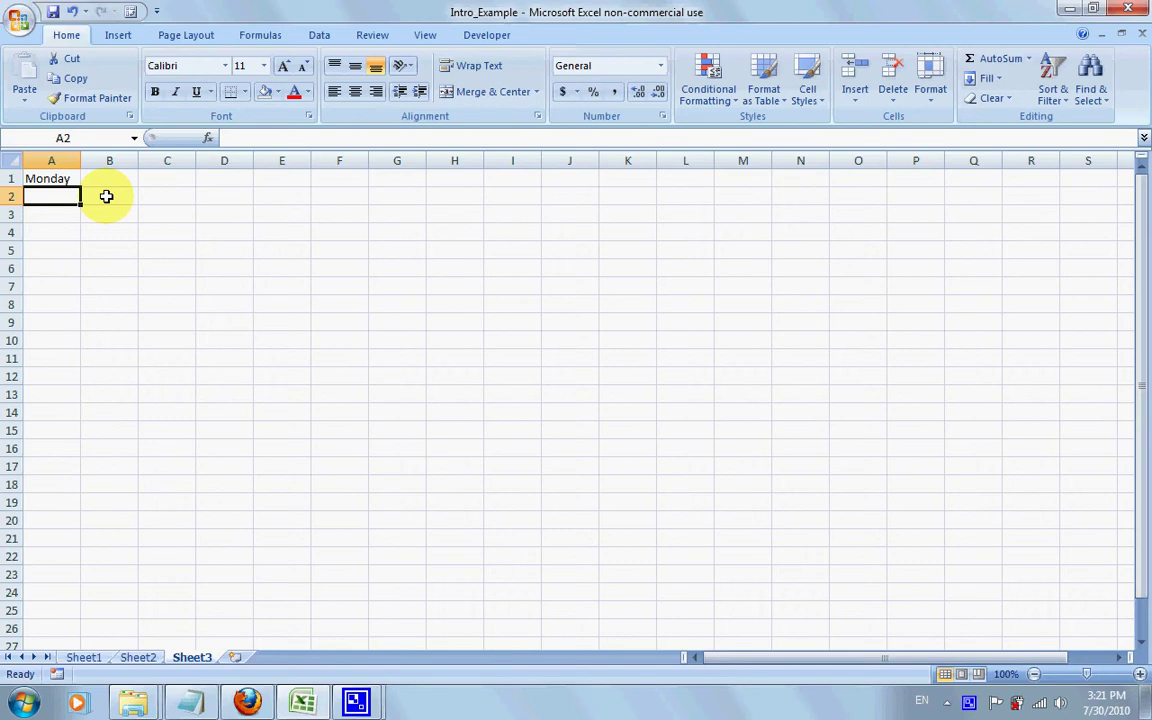
pyautogui.write('Tuesday')
pyautogui.press('Return')
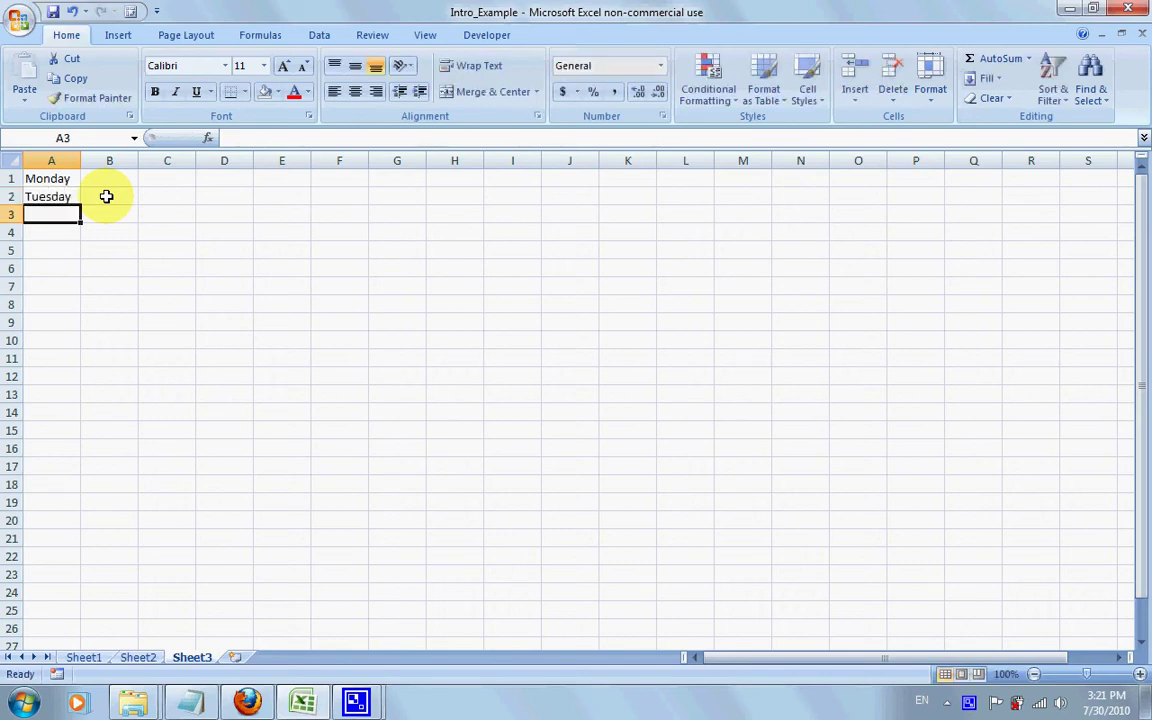
# Autofill the weekday series from A1 down to A17 and auto-fit column A to its contents.
pyautogui.click(30, 177)
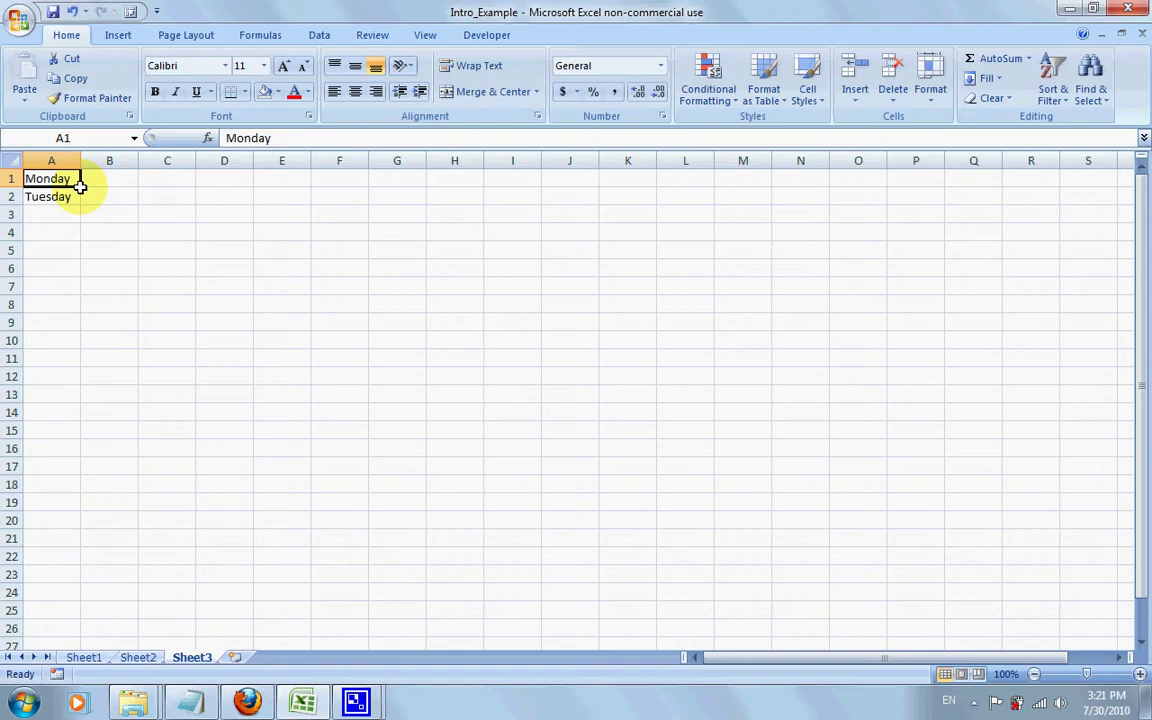
pyautogui.moveTo(80, 187); pyautogui.dragTo(78, 470)
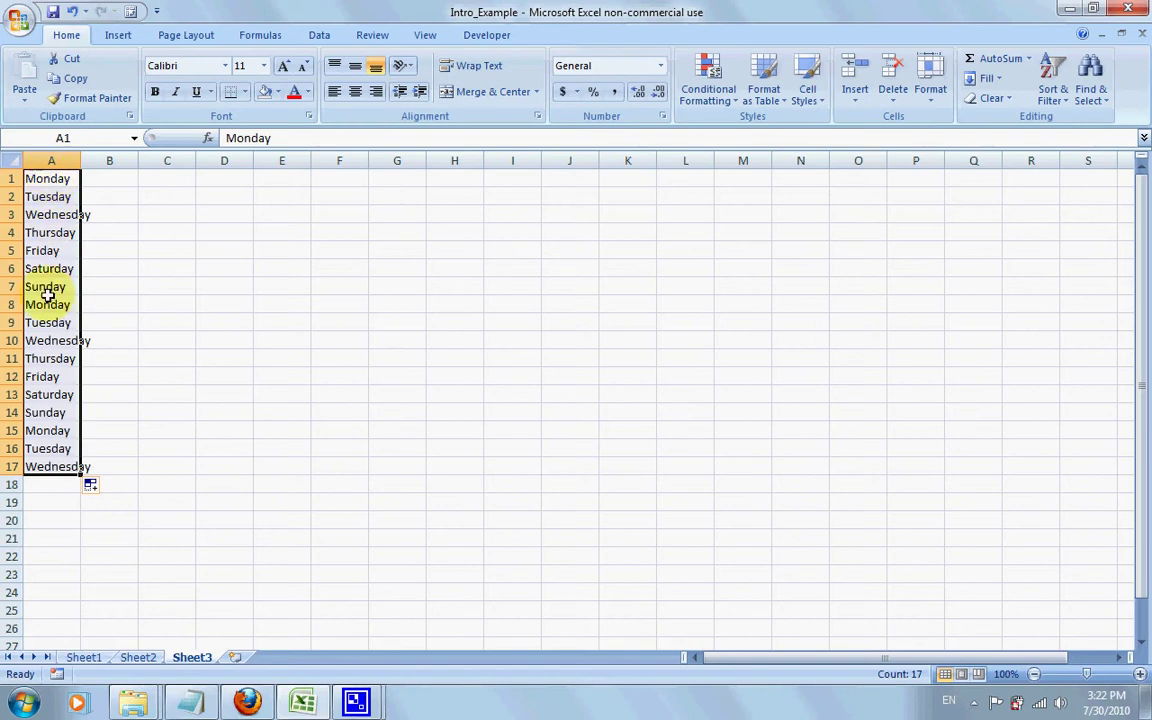
pyautogui.doubleClick(83, 160)
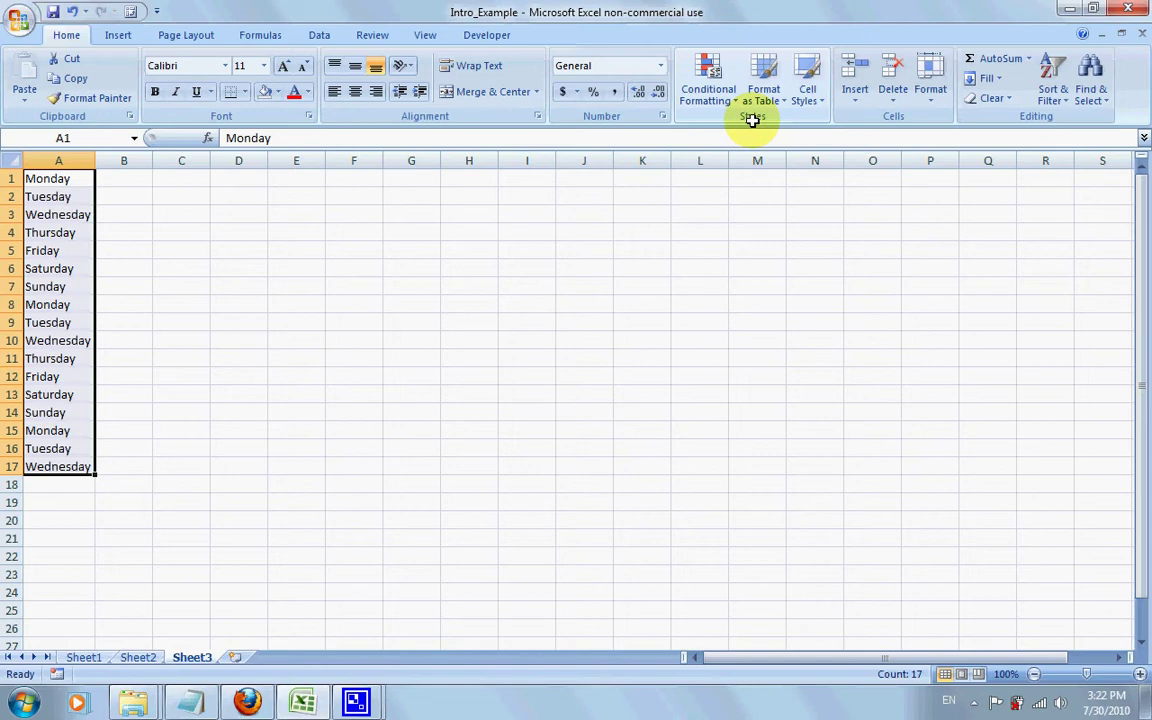
# Start a new conditional formatting rule for A1:A17 that formats only cells whose value is equal to Monday.
pyautogui.click(720, 99)
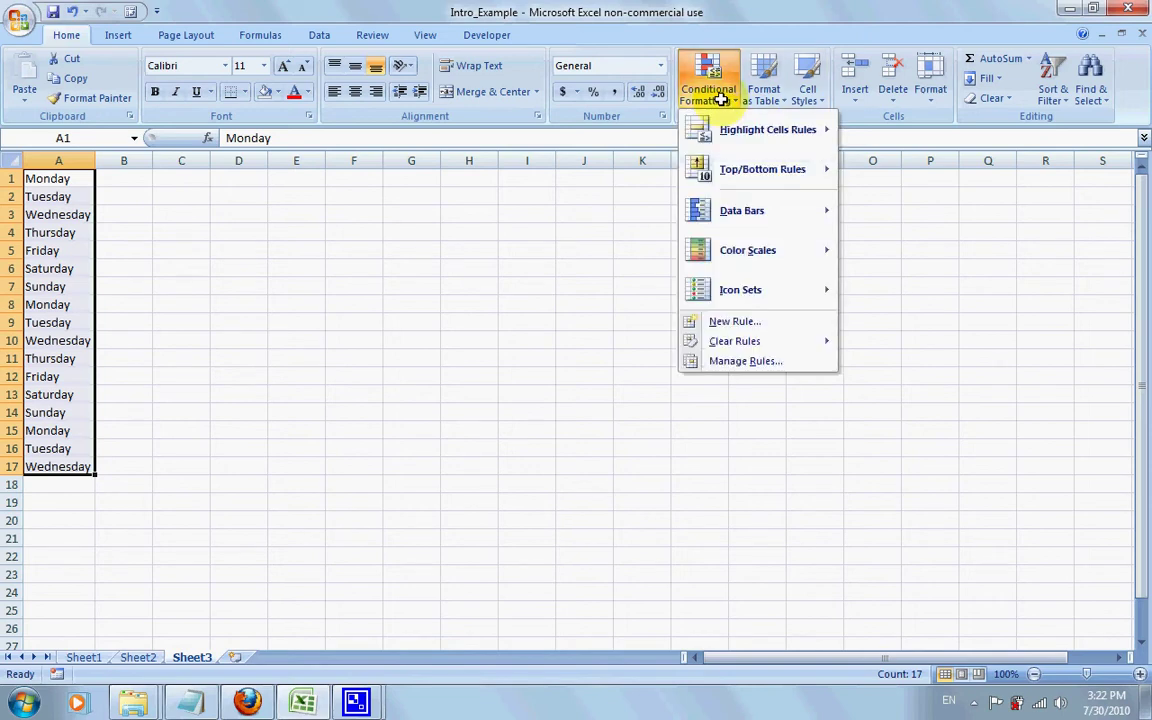
pyautogui.click(724, 316)
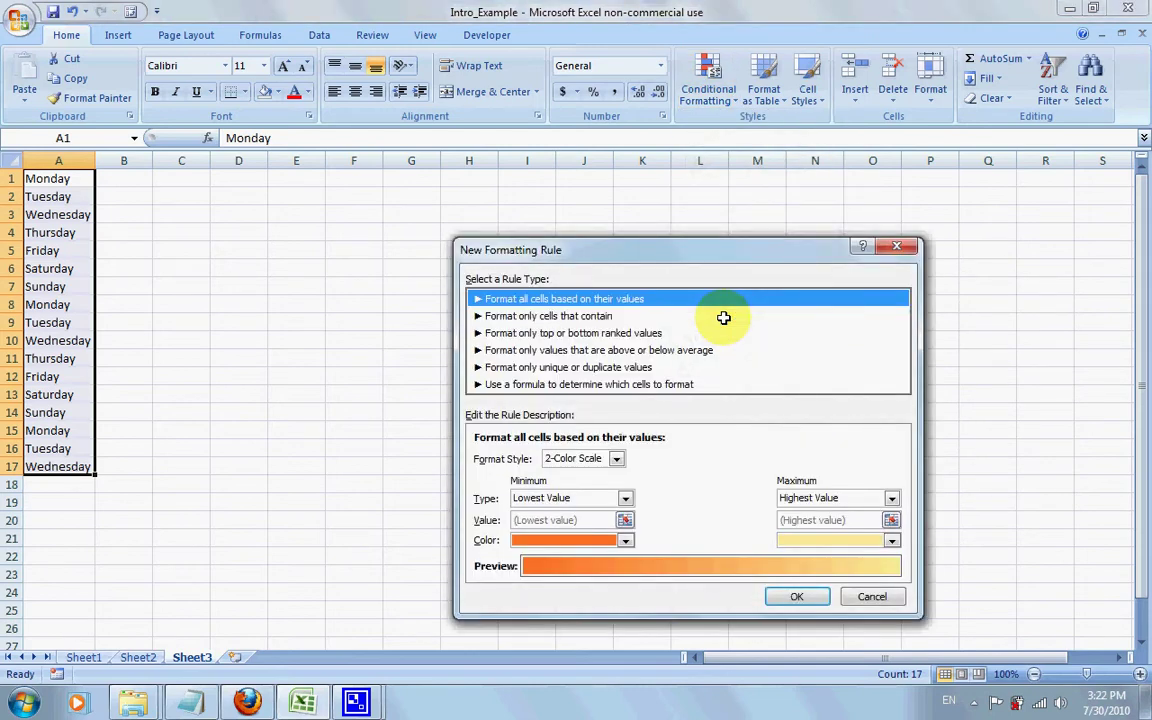
pyautogui.click(537, 317)
pyautogui.moveTo(548, 250); pyautogui.dragTo(221, 187)
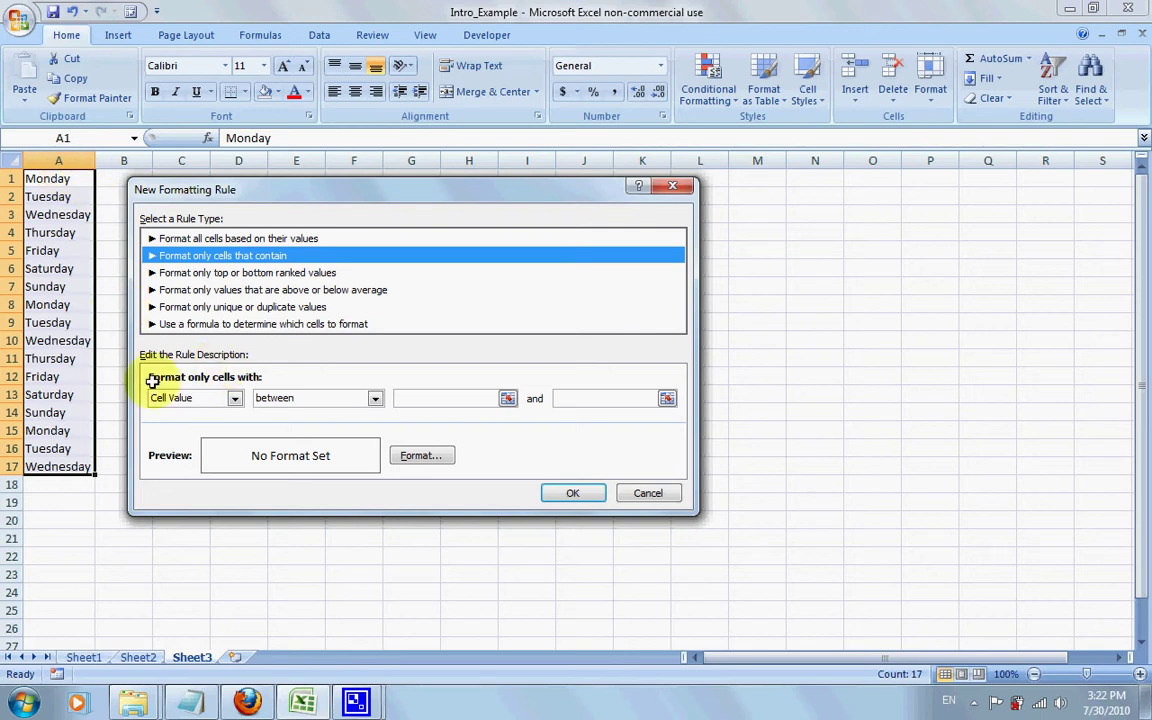
pyautogui.click(229, 398)
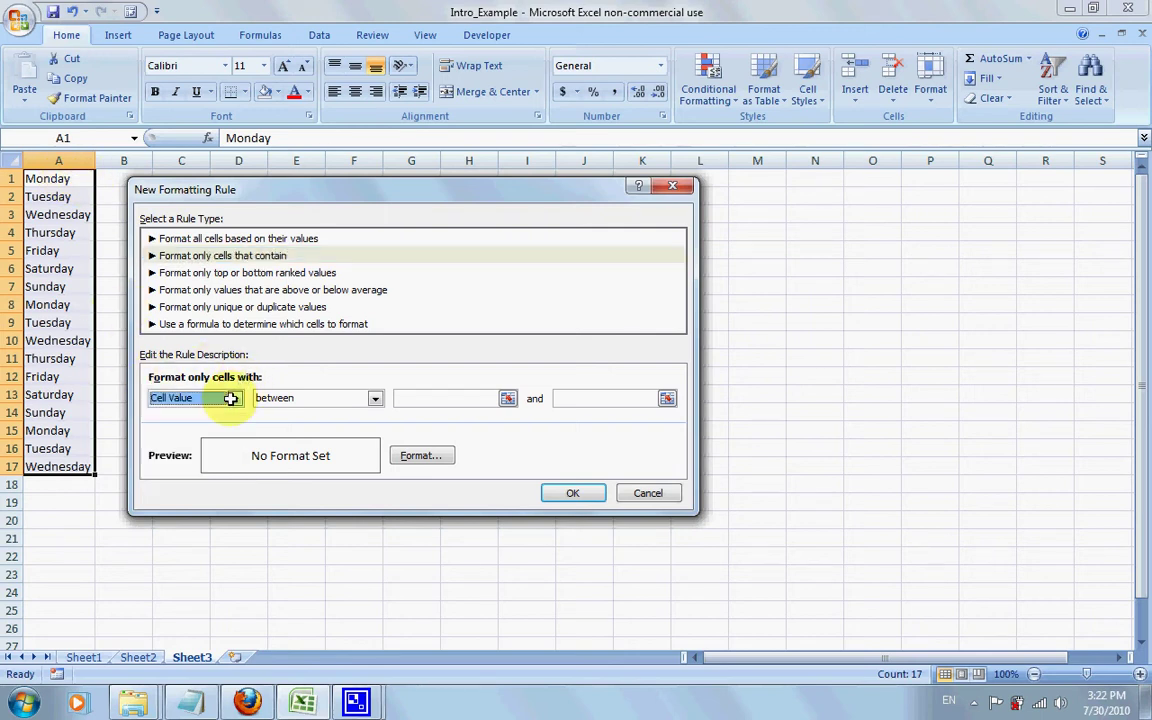
pyautogui.click(303, 397)
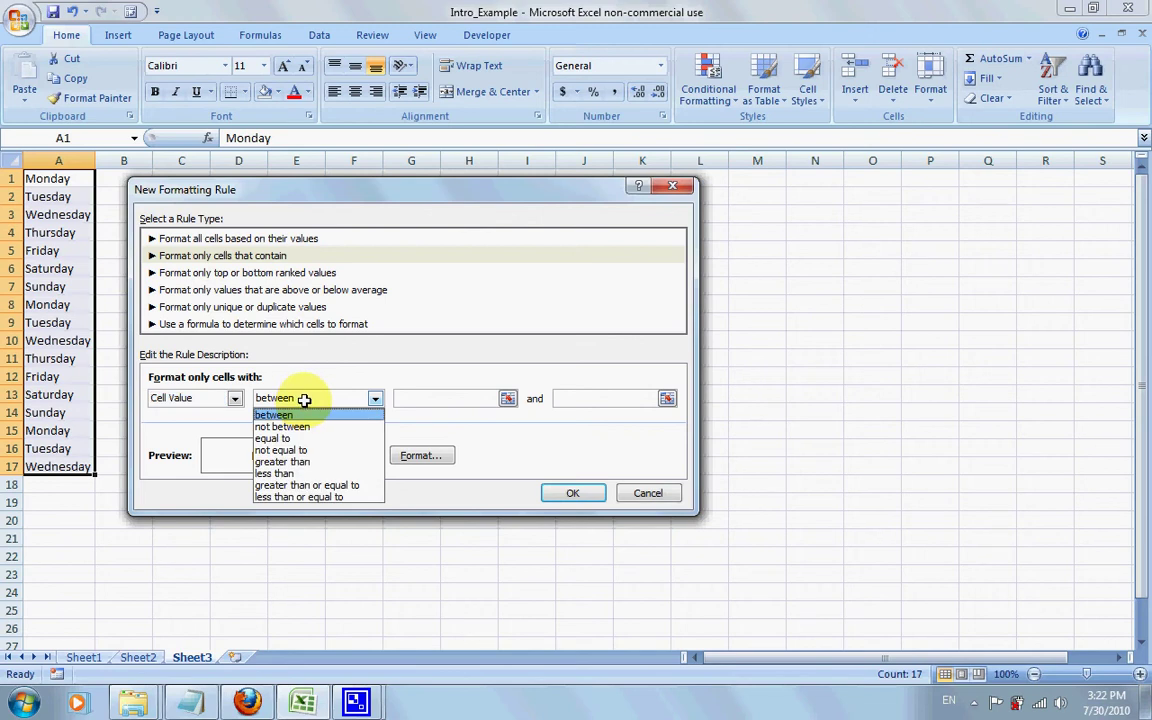
pyautogui.click(300, 439)
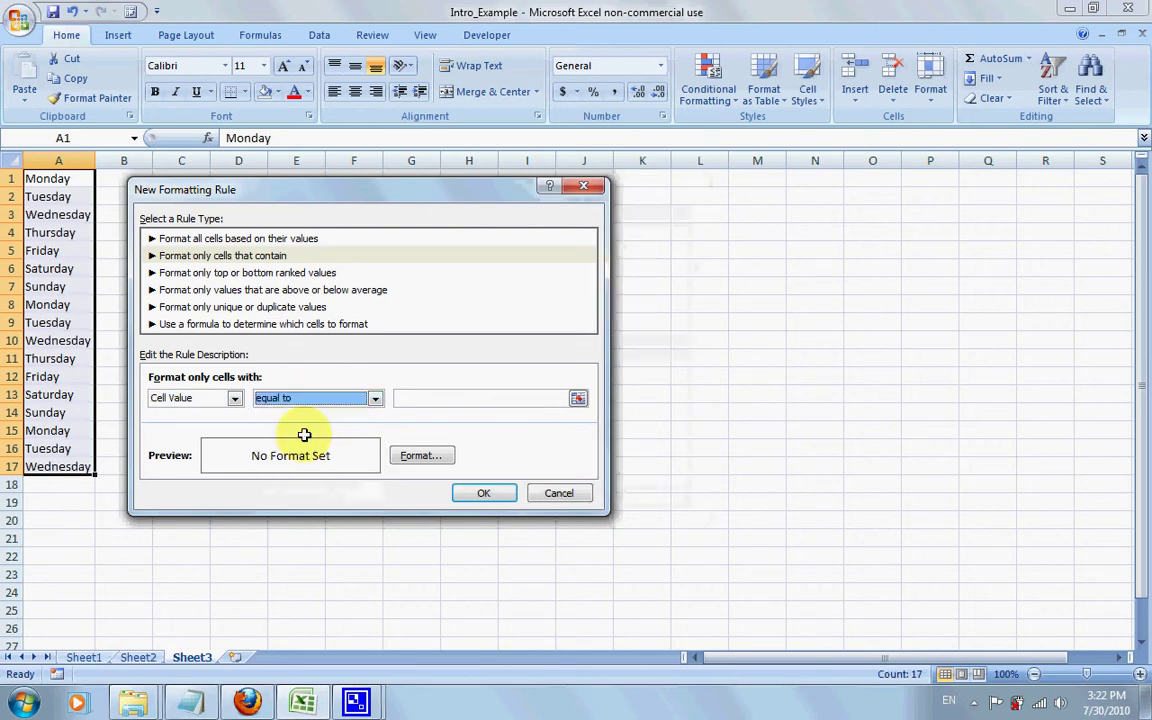
pyautogui.click(421, 398)
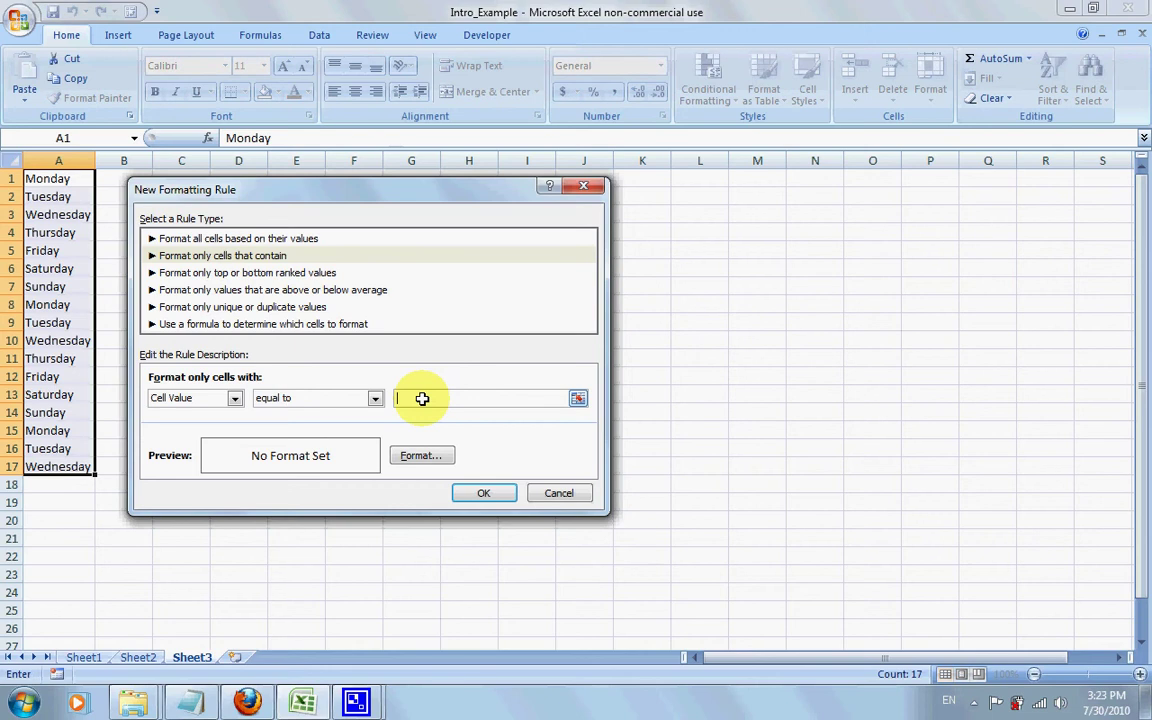
pyautogui.write('Monday')
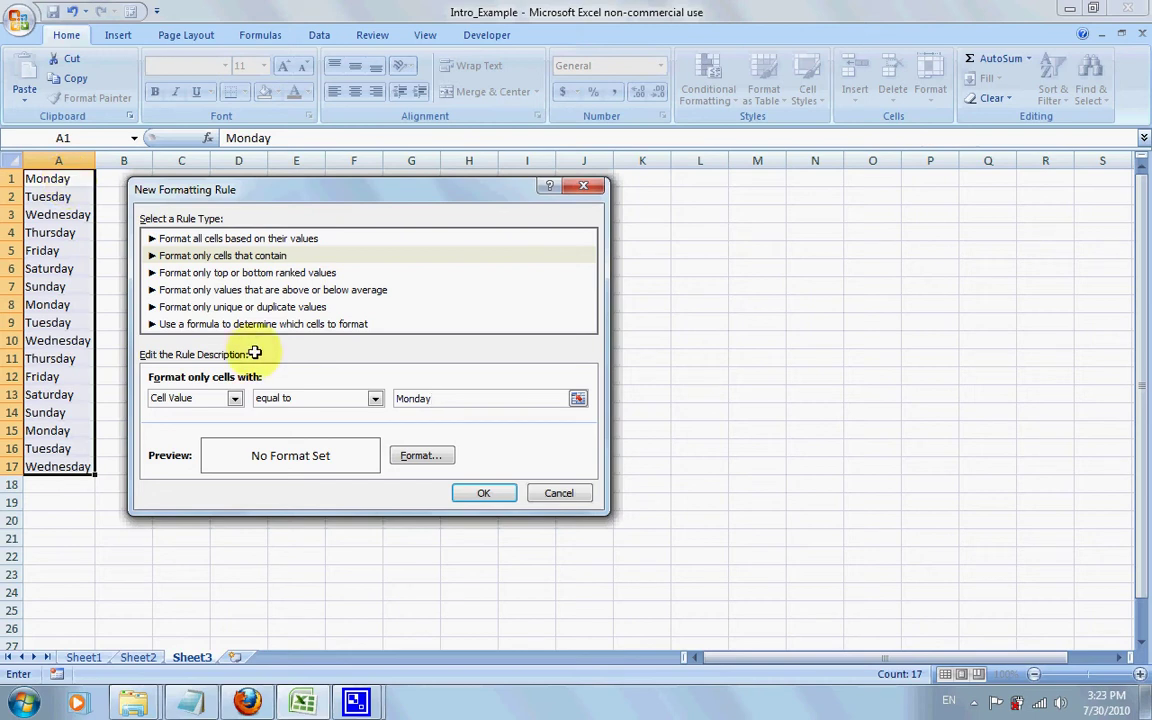
# Give the Monday rule a yellow background fill and apply it to the selected cells.
pyautogui.click(421, 455)
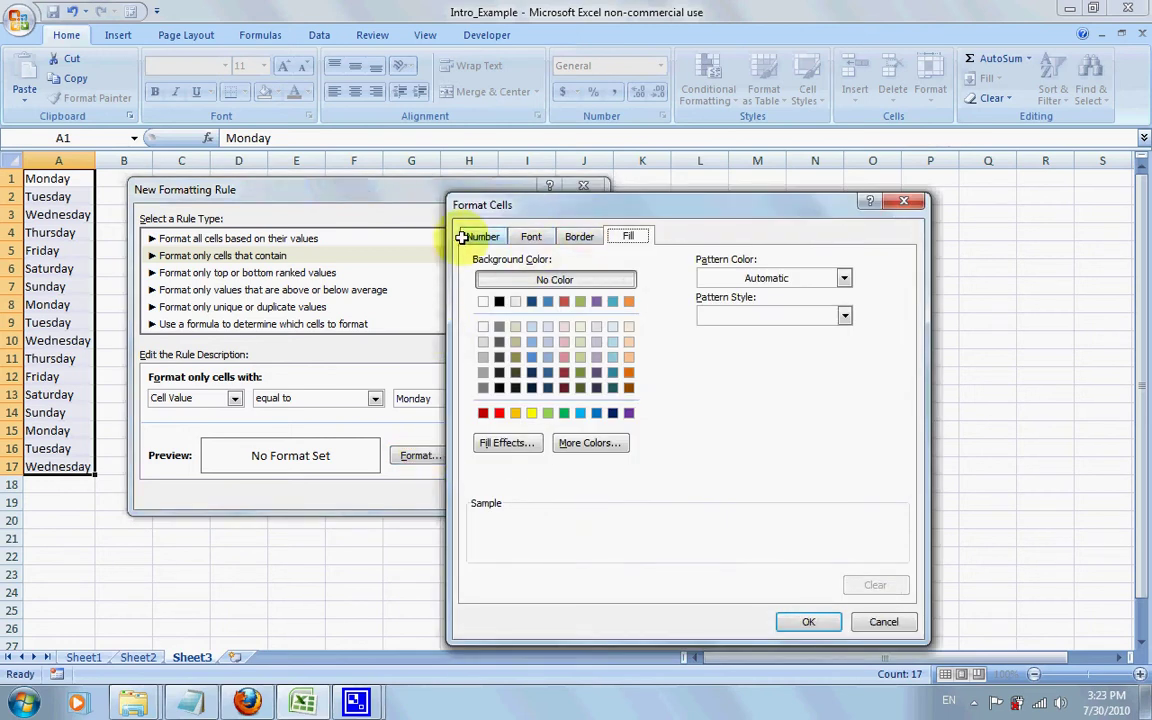
pyautogui.click(626, 235)
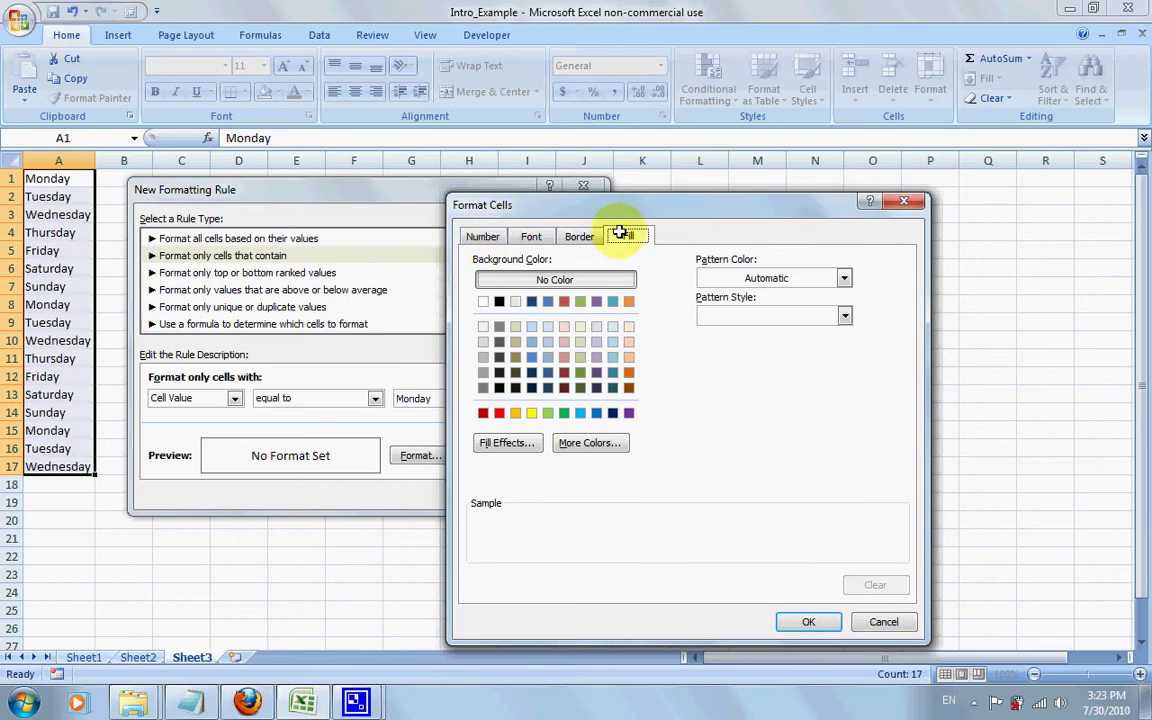
pyautogui.click(529, 413)
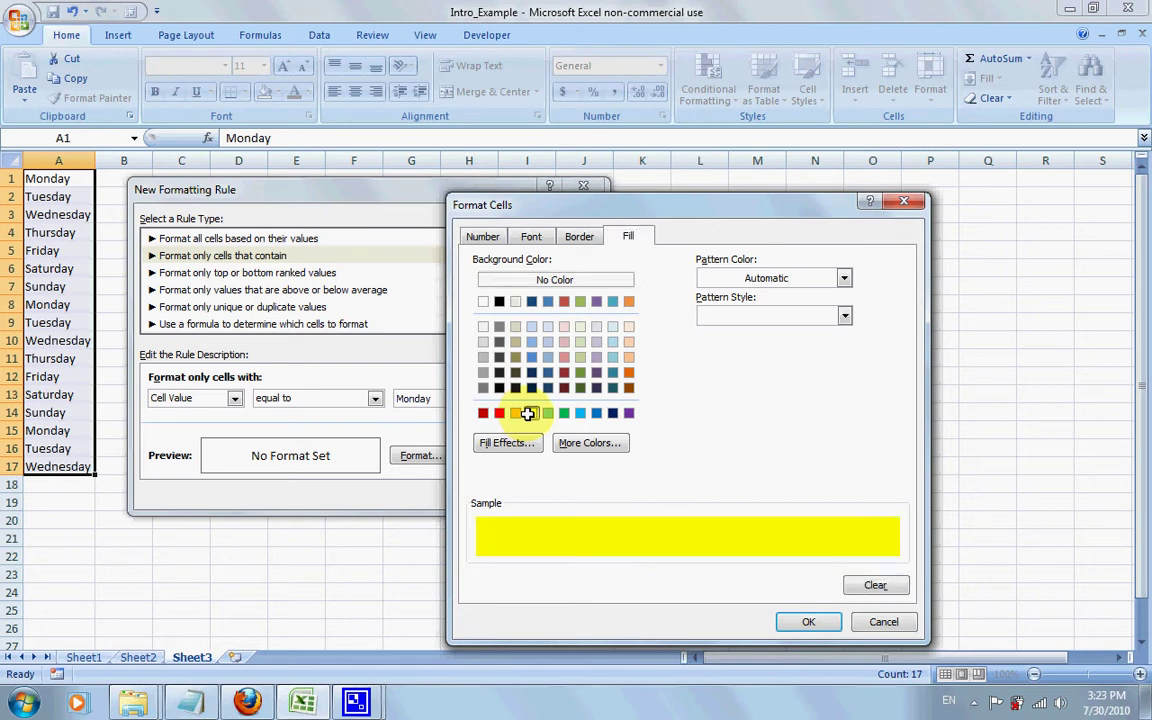
pyautogui.click(806, 622)
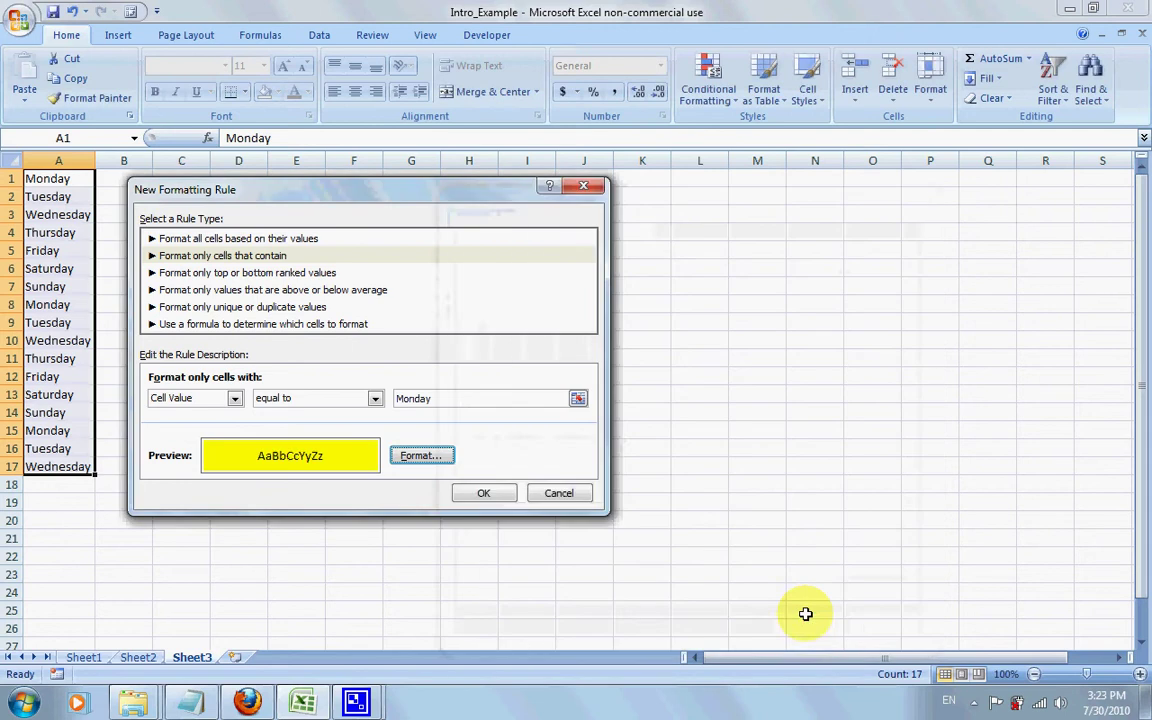
pyautogui.click(486, 493)
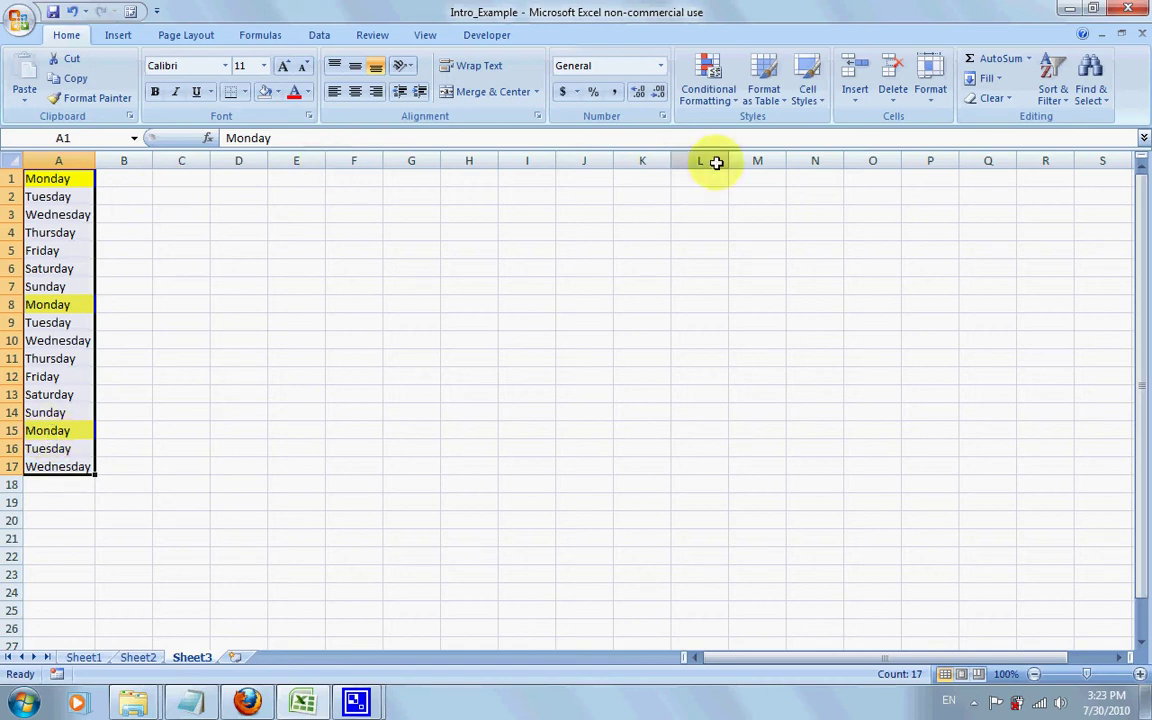
# Start another conditional formatting rule for A1:A17 that formats only cells whose value is equal to Tuesday.
pyautogui.click(697, 82)
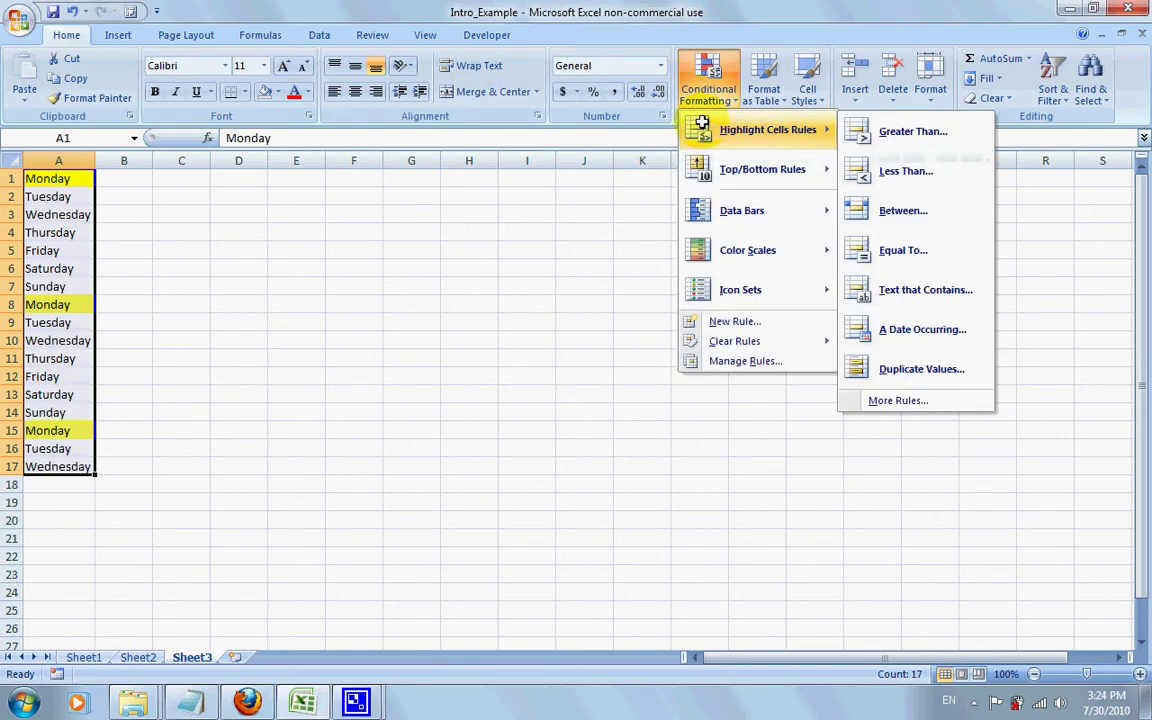
pyautogui.moveTo(827, 186)
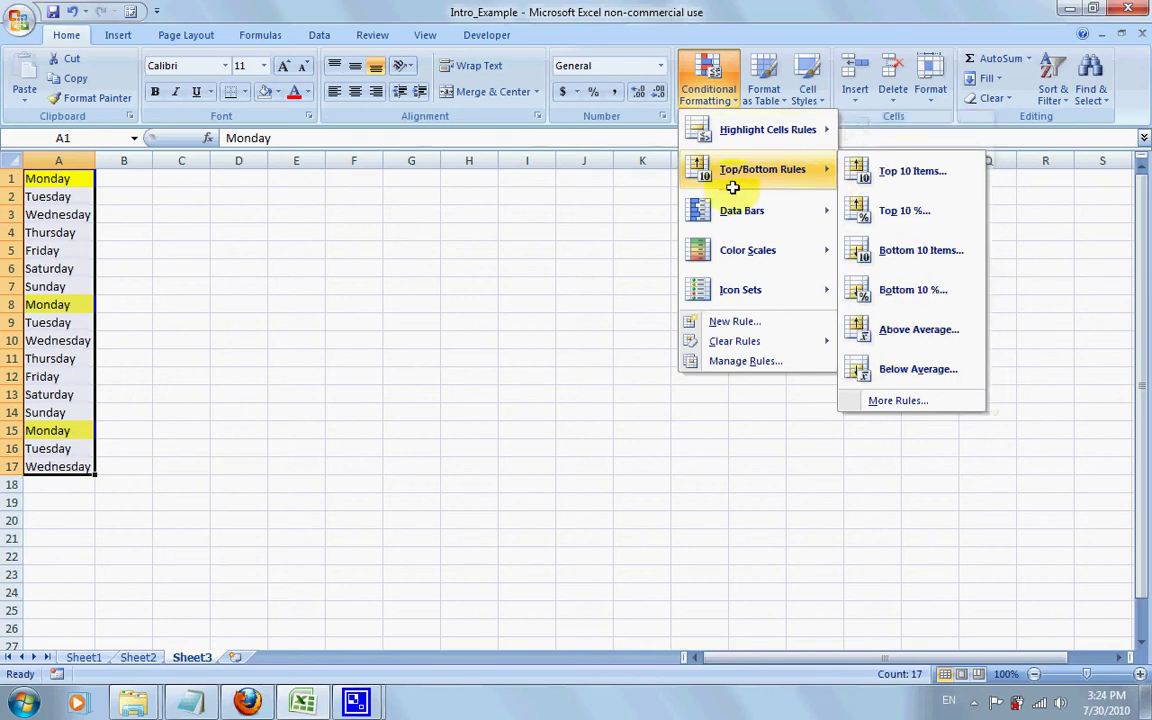
pyautogui.click(726, 321)
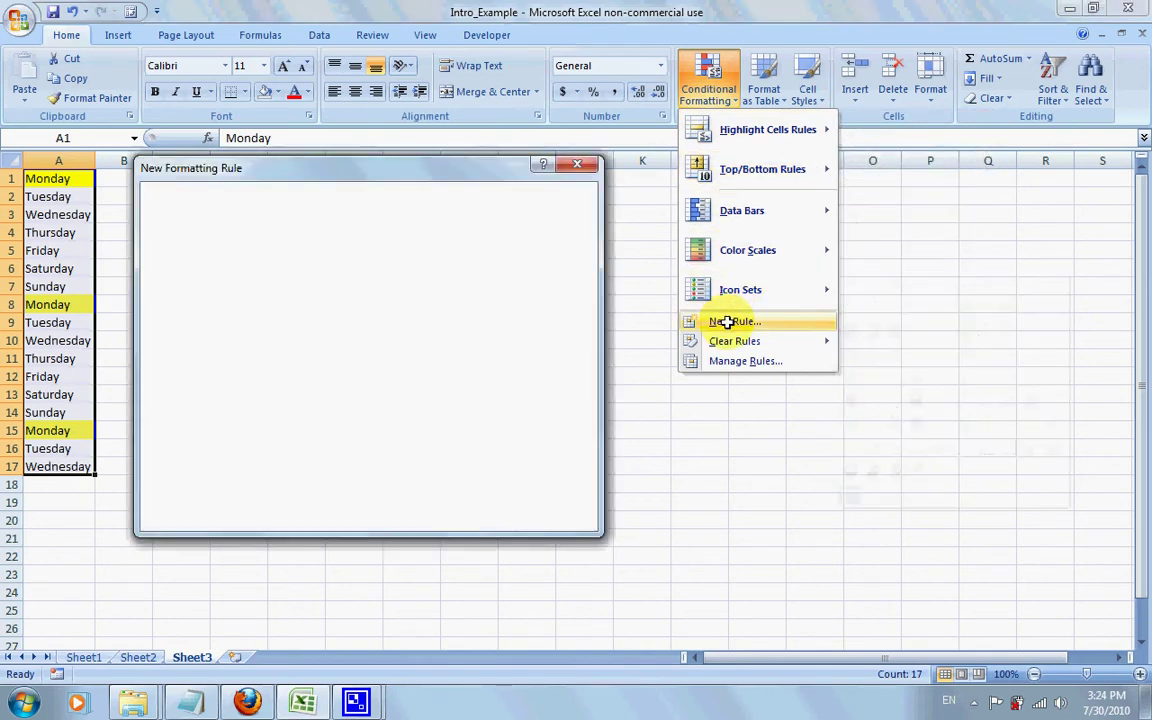
pyautogui.click(314, 239)
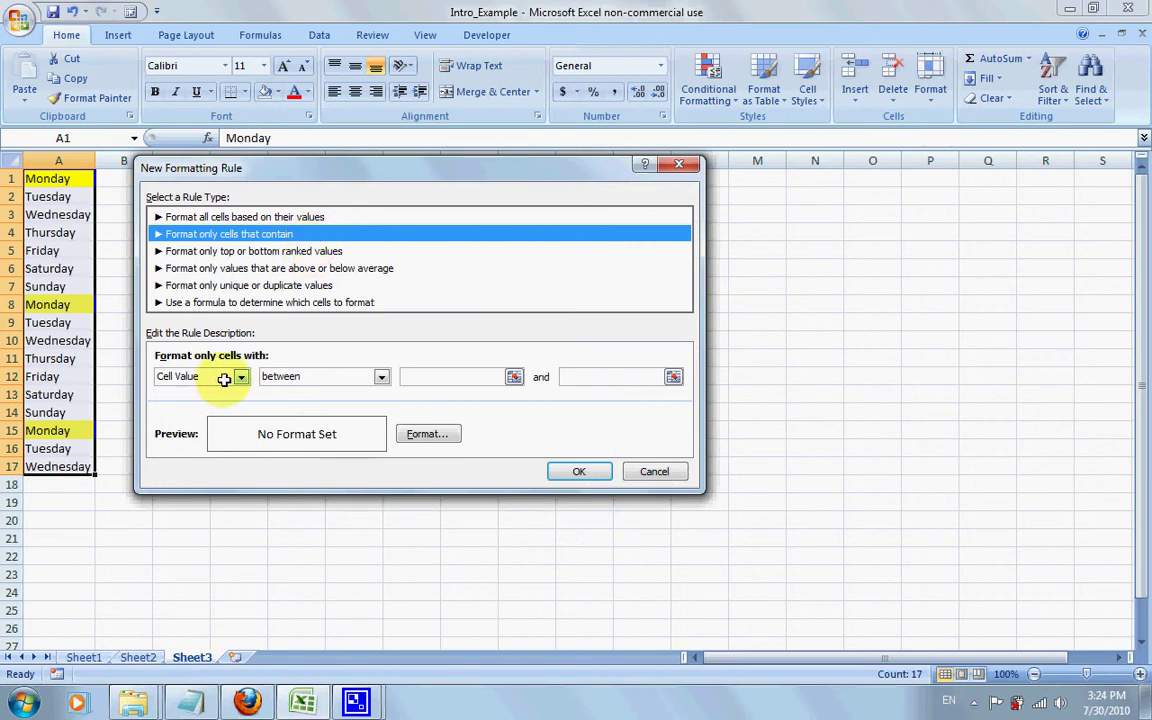
pyautogui.click(275, 380)
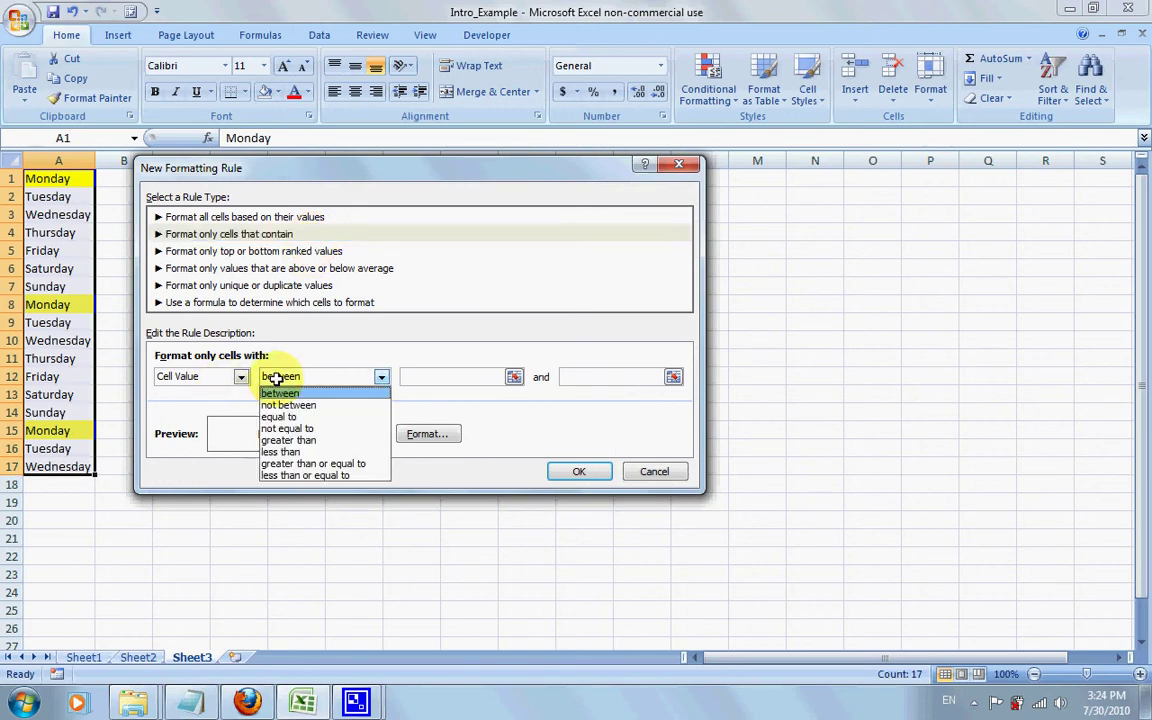
pyautogui.click(270, 418)
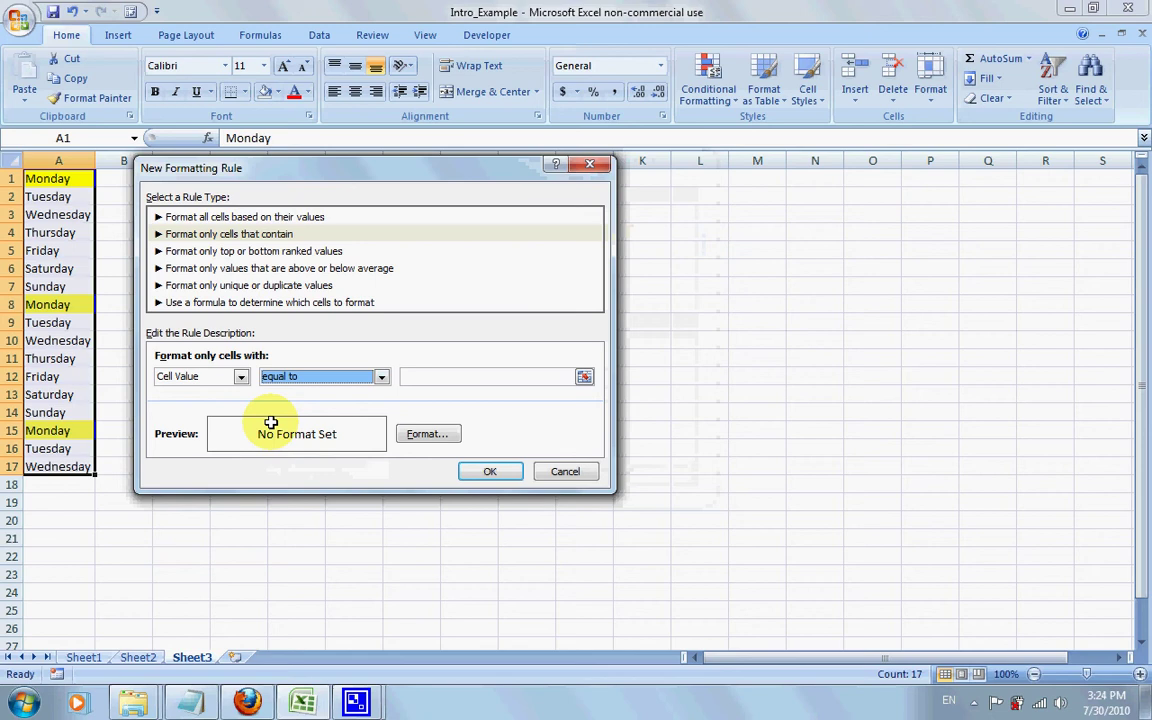
pyautogui.click(435, 376)
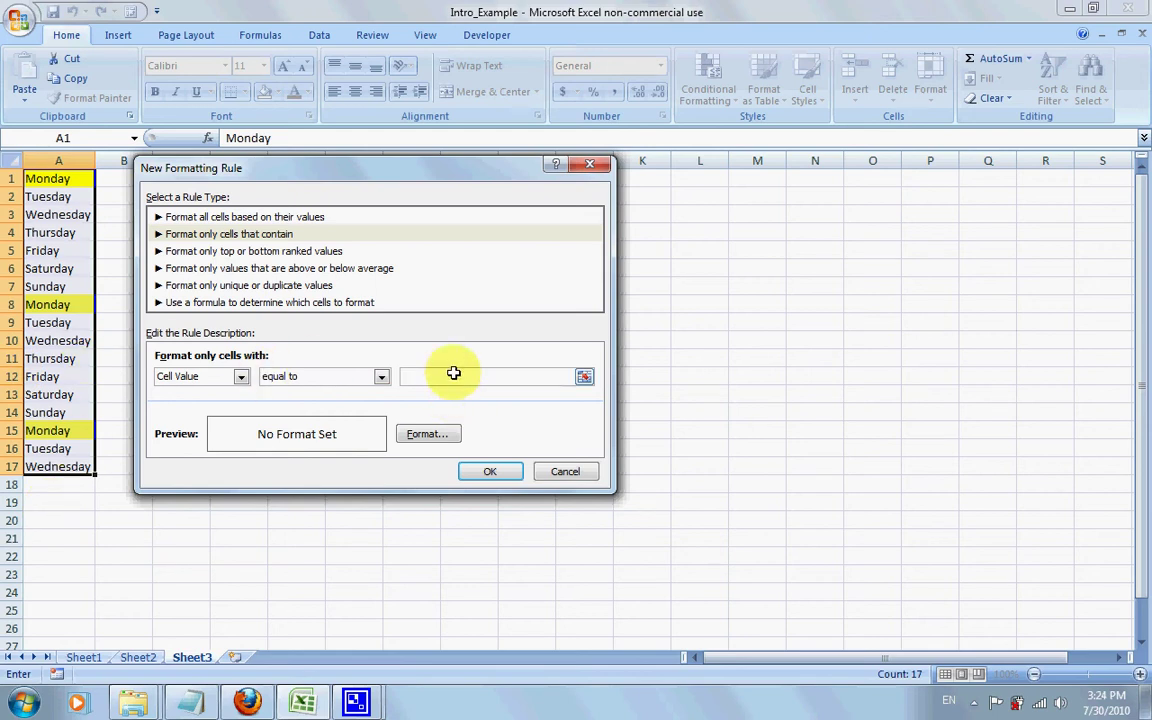
pyautogui.write('Tuesday')
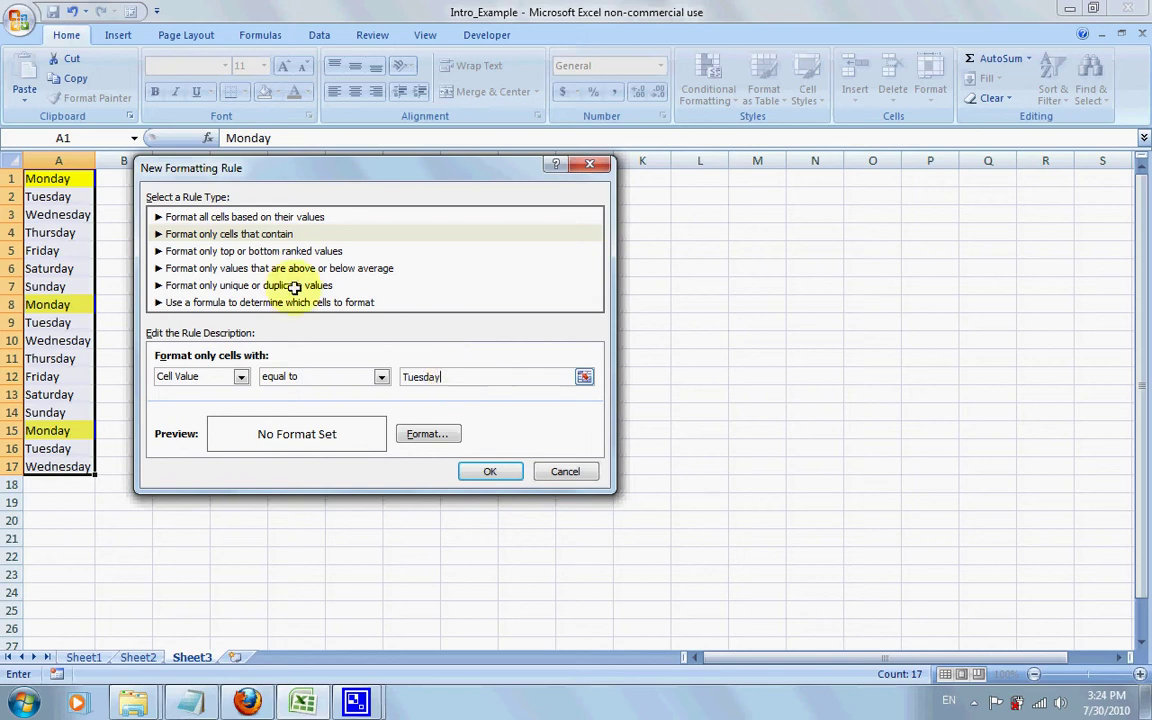
# Give the Tuesday rule an orange background fill and apply it to the selected cells.
pyautogui.click(412, 433)
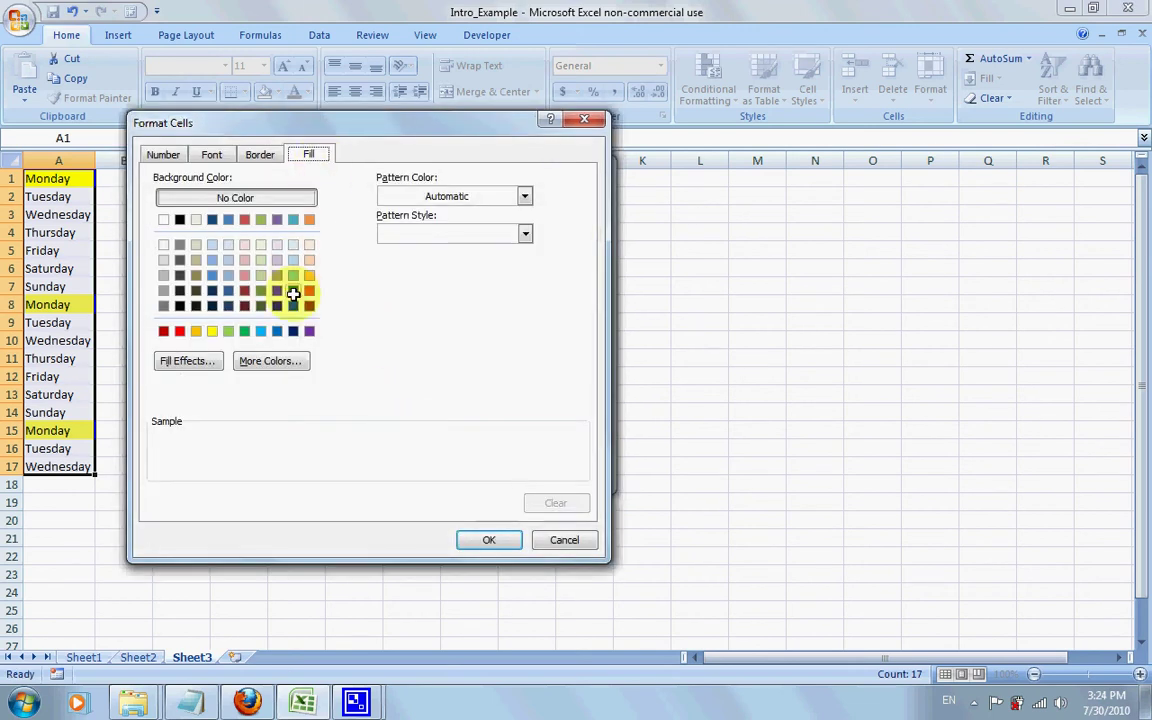
pyautogui.click(198, 332)
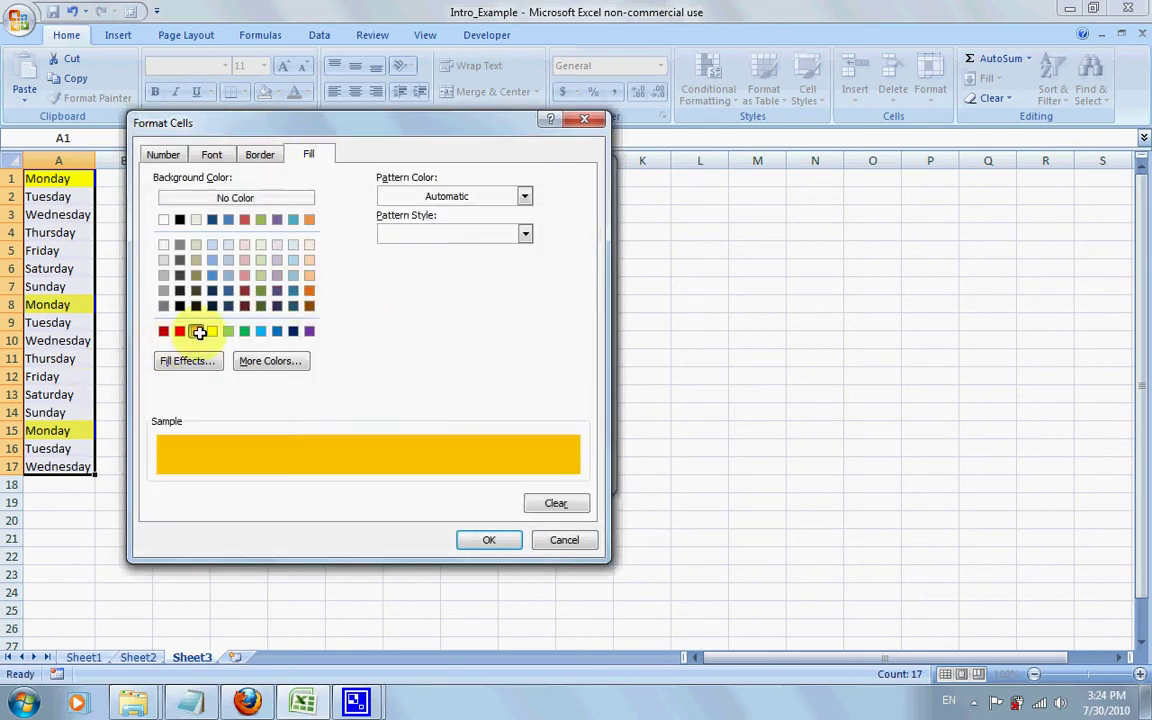
pyautogui.click(493, 540)
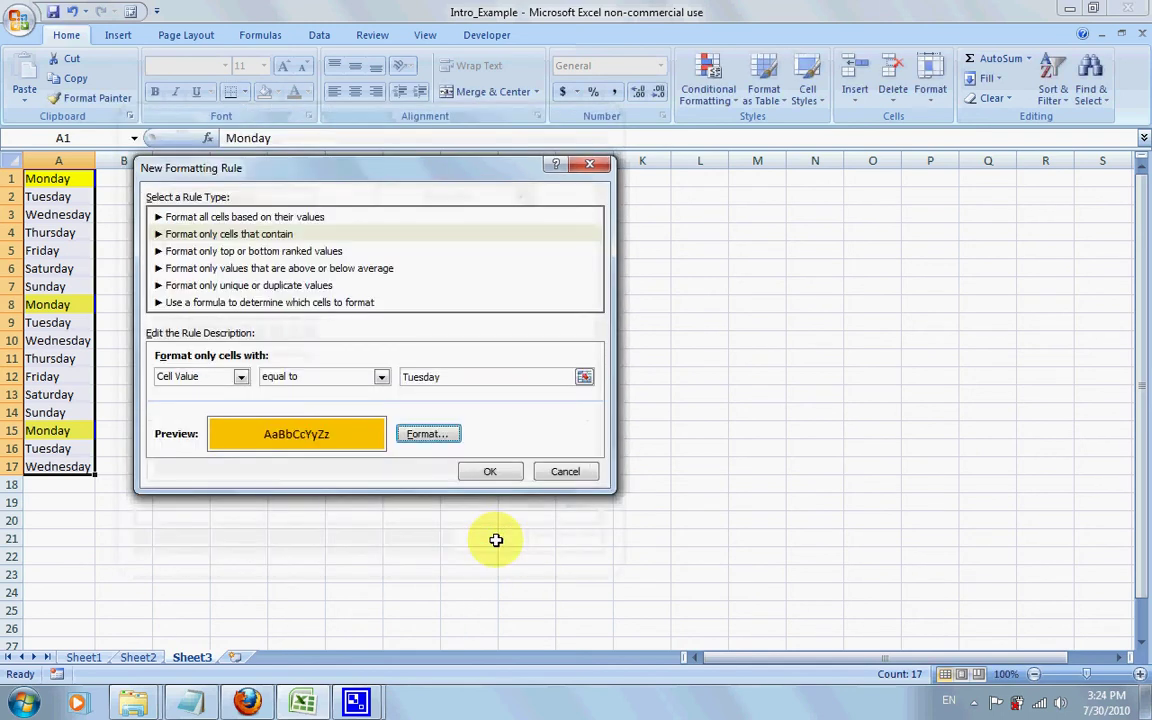
pyautogui.click(489, 470)
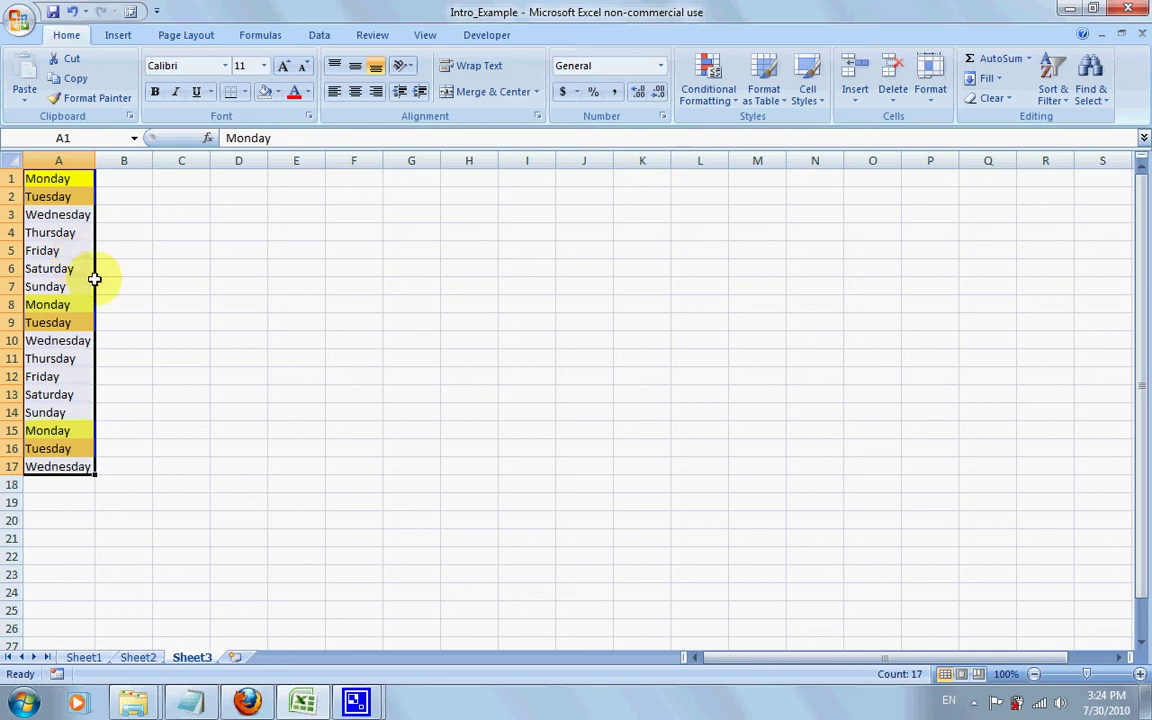
pyautogui.moveTo(357, 700)
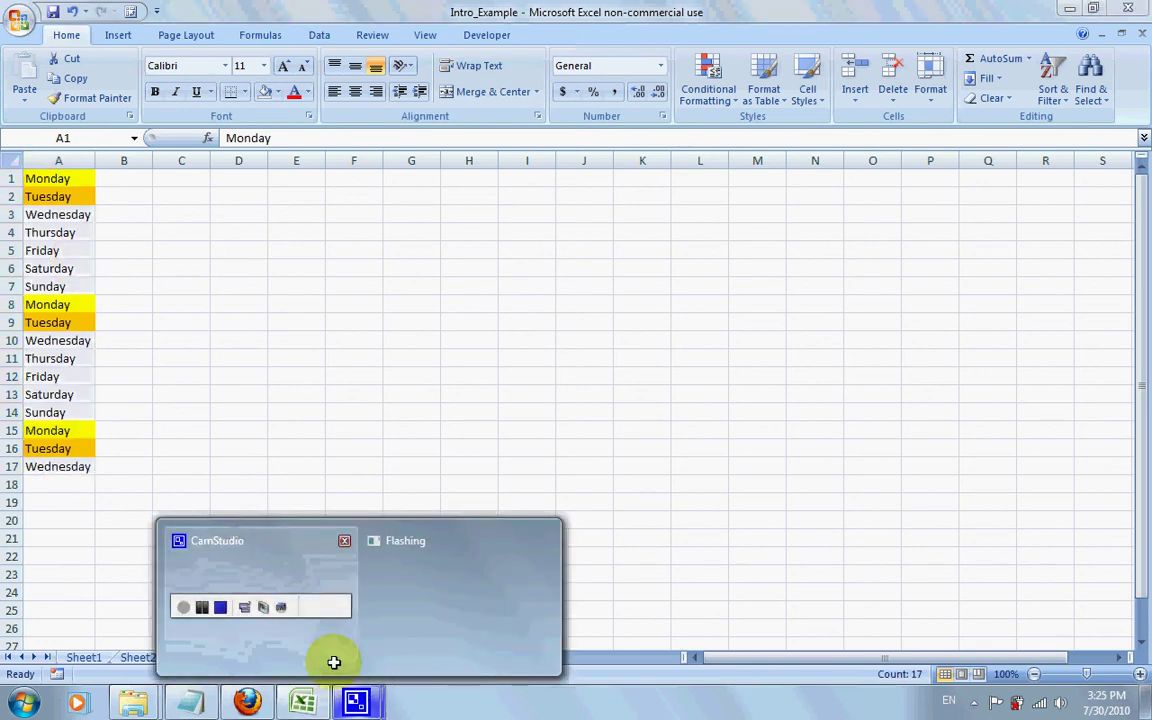